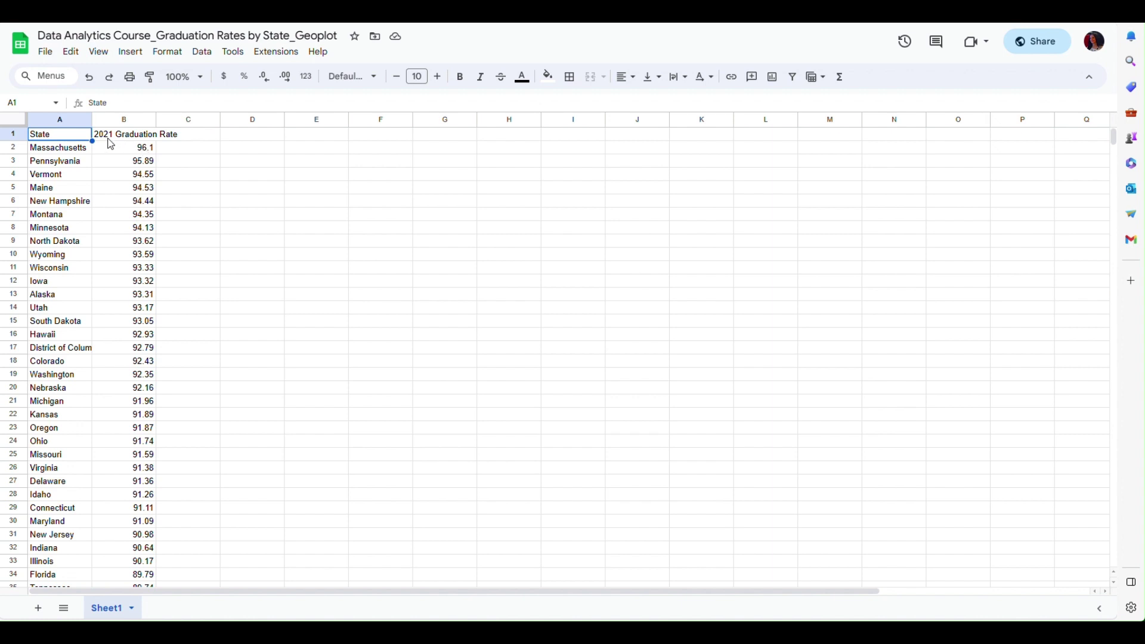
Review the full list of states and their 2021 graduation rates from first to last row
{"action": "scroll", "coordinate": [258, 320], "scroll_direction": "down", "scroll_amount": 7}
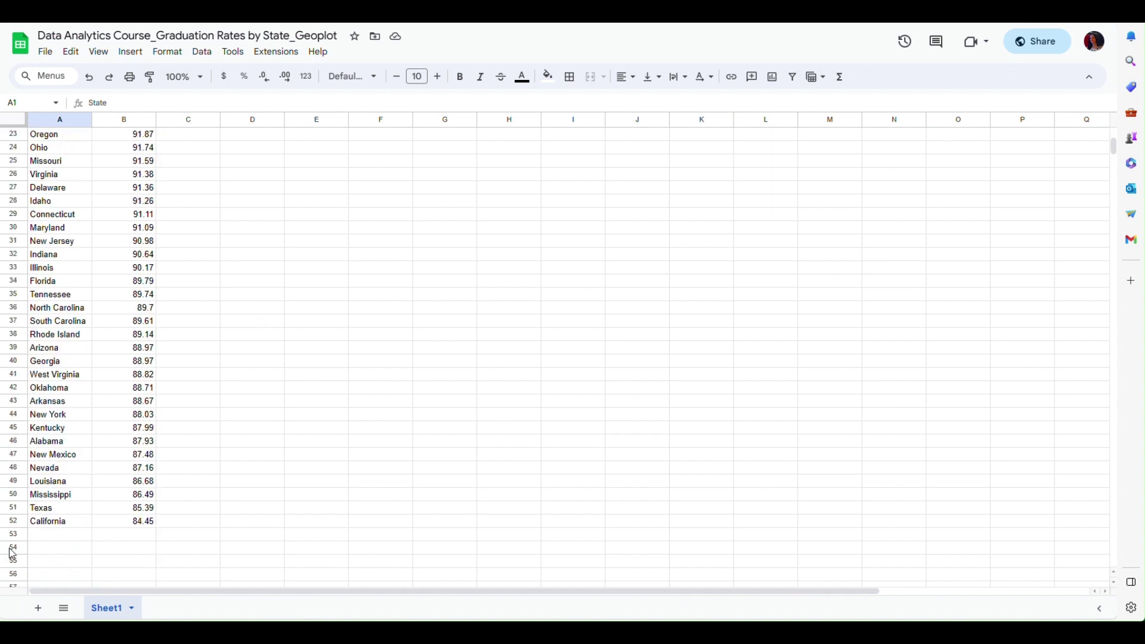
{"action": "scroll", "coordinate": [219, 480], "scroll_direction": "up", "scroll_amount": 2}
{"action": "scroll", "coordinate": [220, 480], "scroll_direction": "up", "scroll_amount": 5}
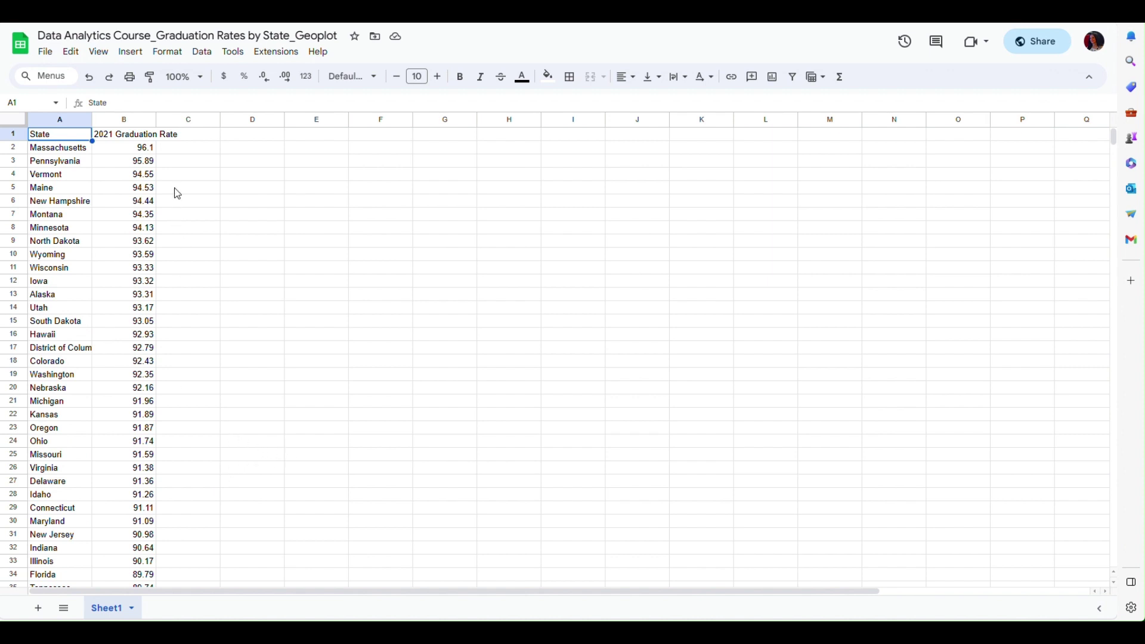
{"action": "scroll", "coordinate": [203, 498], "scroll_direction": "down", "scroll_amount": 1}
{"action": "scroll", "coordinate": [203, 498], "scroll_direction": "down", "scroll_amount": 1}
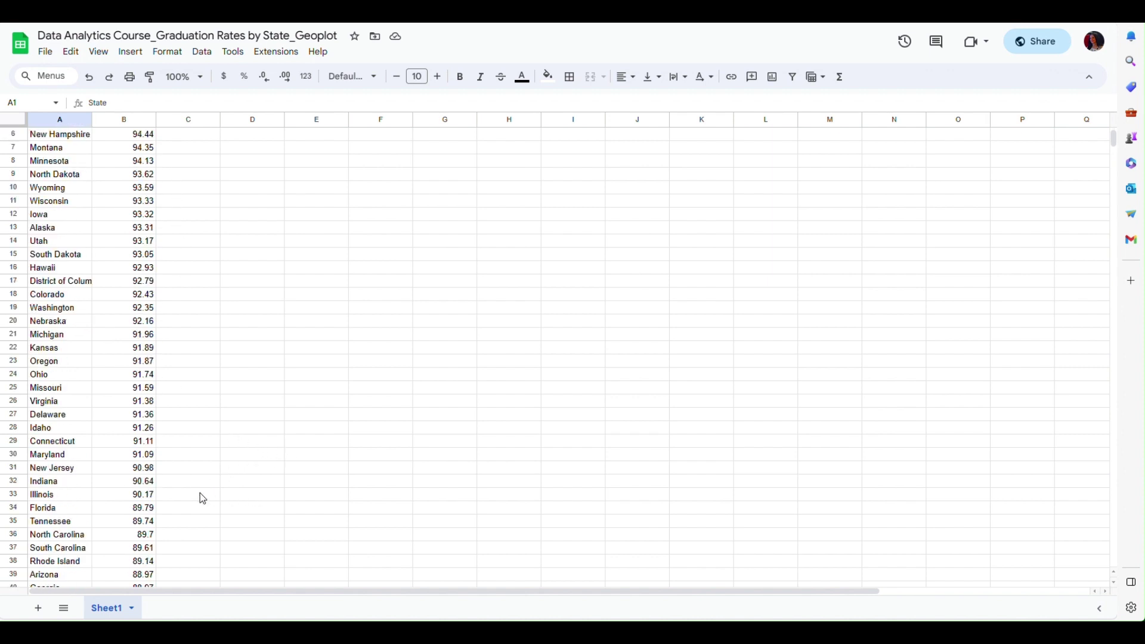
{"action": "scroll", "coordinate": [202, 499], "scroll_direction": "up", "scroll_amount": 2}
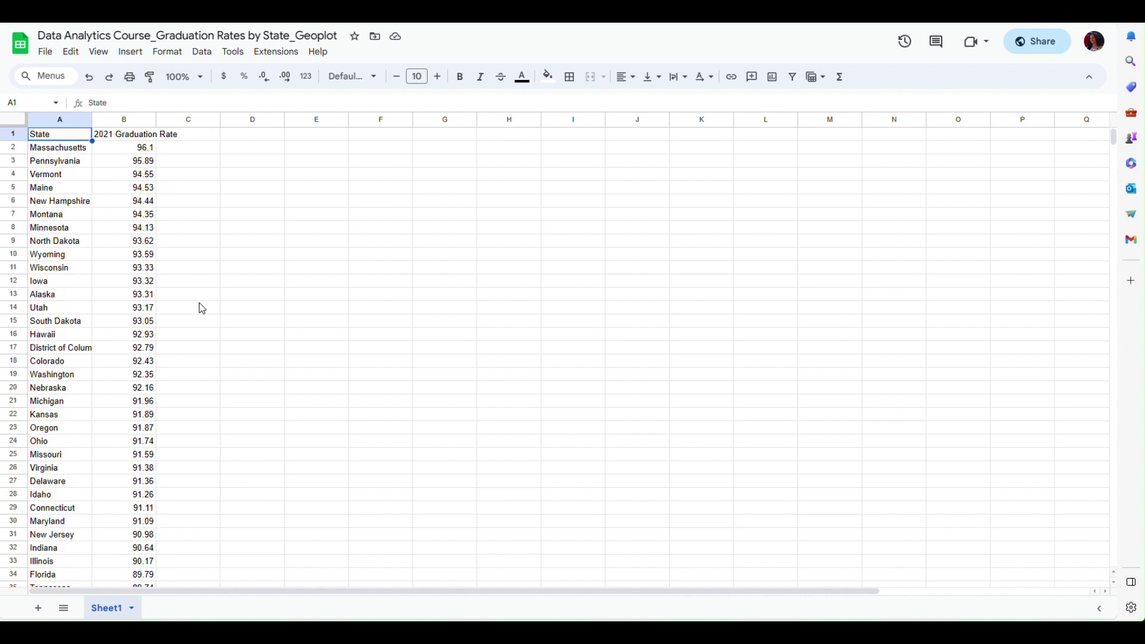
{"action": "scroll", "coordinate": [199, 320], "scroll_direction": "down", "scroll_amount": 6}
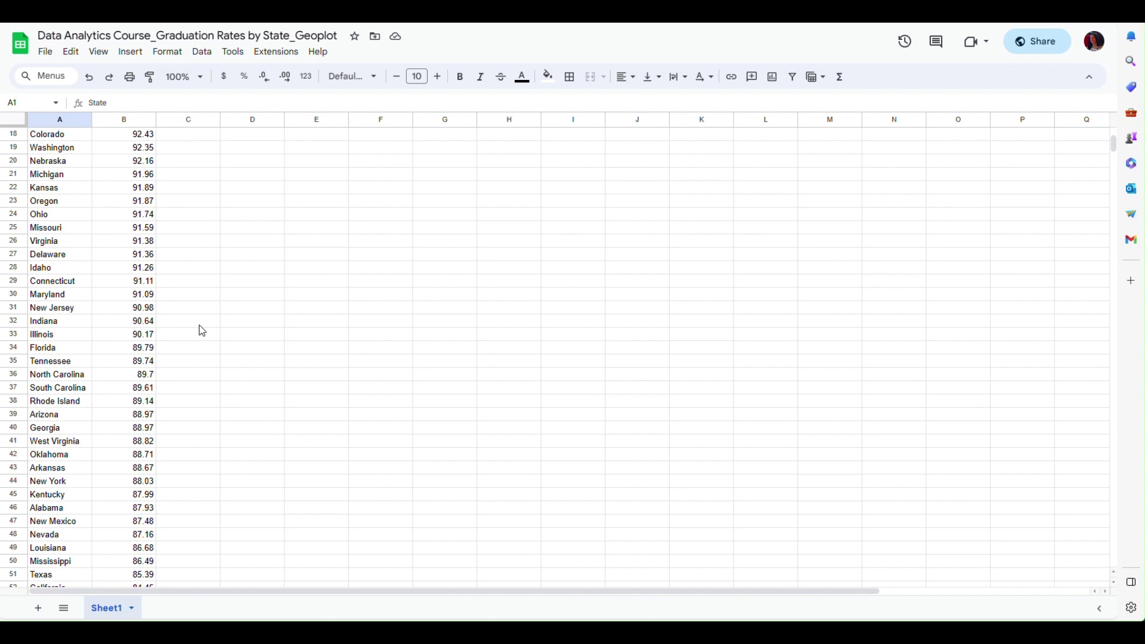
{"action": "scroll", "coordinate": [202, 331], "scroll_direction": "up", "scroll_amount": 6}
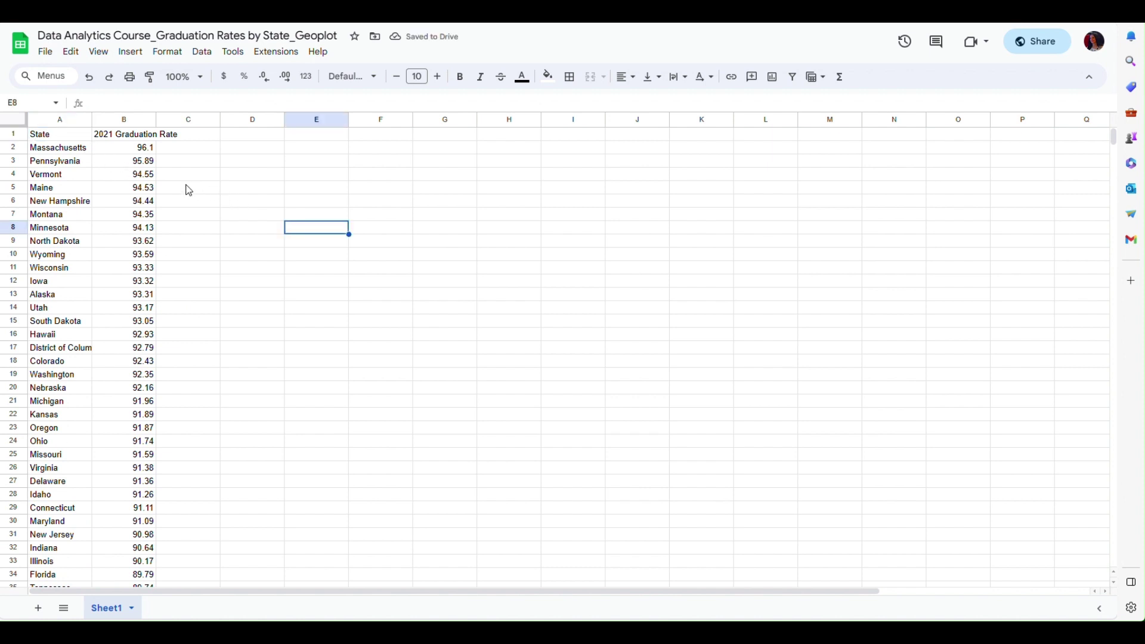
Insert a chart based on the State and 2021 Graduation Rate columns (A and B)
{"action": "left_click_drag", "start_coordinate": [53, 119], "coordinate": [101, 135]}
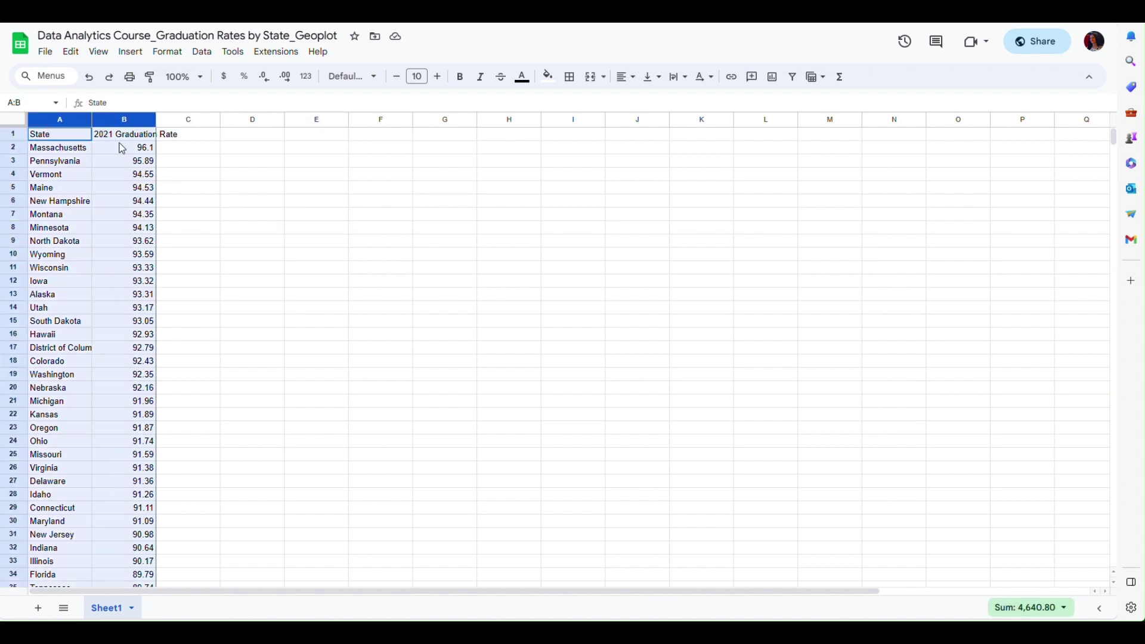
{"action": "left_click", "coordinate": [131, 53]}
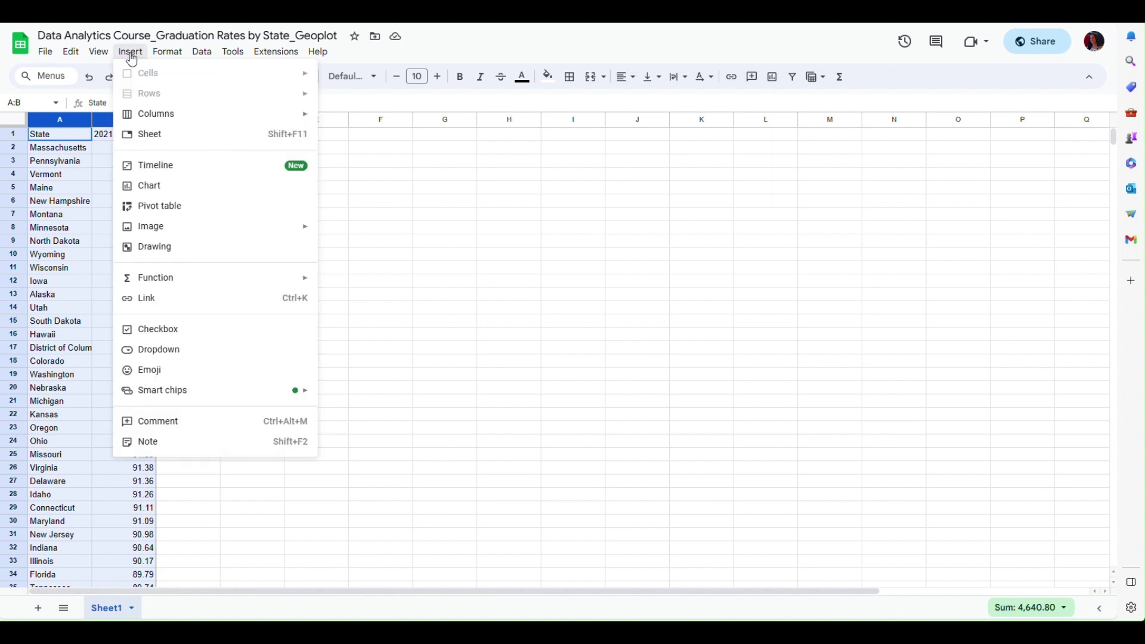
{"action": "left_click", "coordinate": [149, 187]}
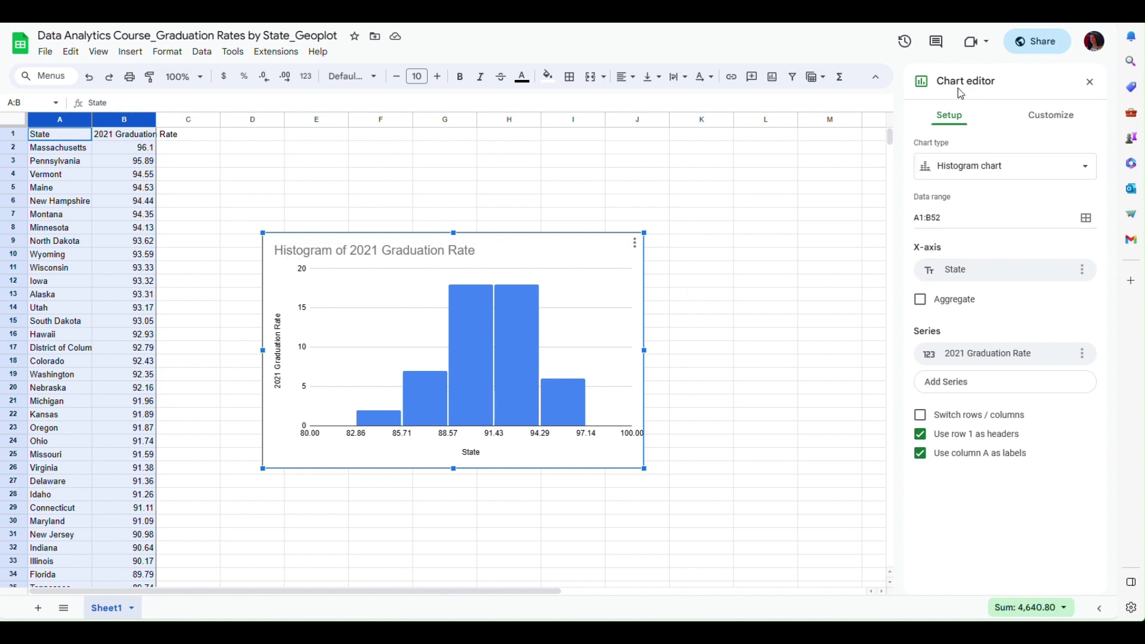
Change the chart type from histogram to Geo chart
{"action": "left_click", "coordinate": [1089, 173]}
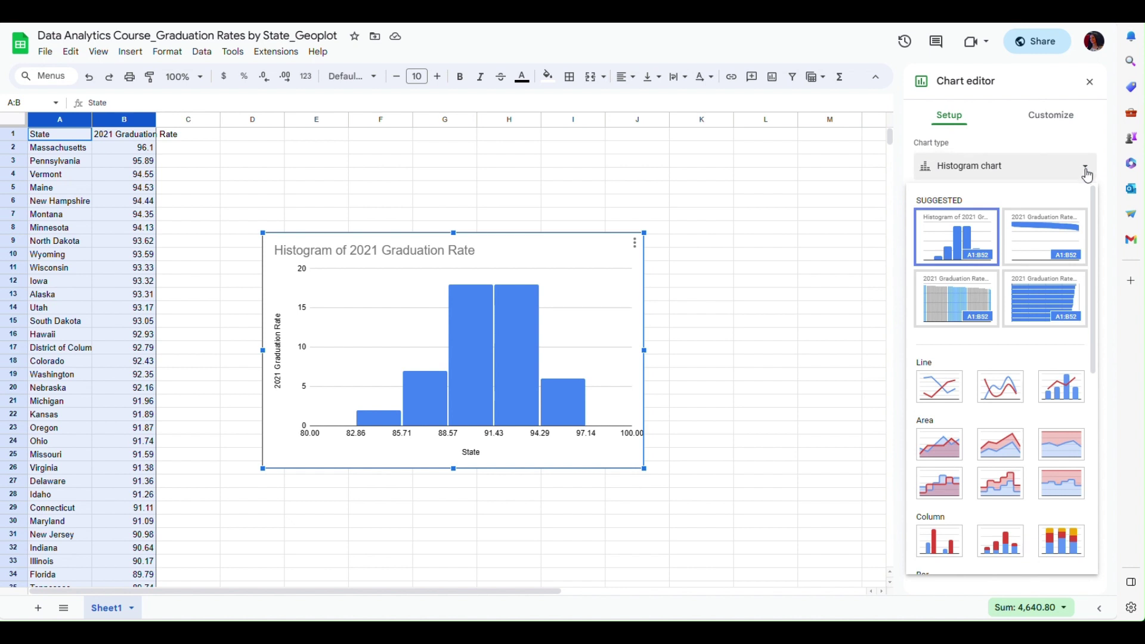
{"action": "scroll", "coordinate": [1039, 370], "scroll_direction": "down", "scroll_amount": 3}
{"action": "scroll", "coordinate": [1039, 371], "scroll_direction": "down", "scroll_amount": 3}
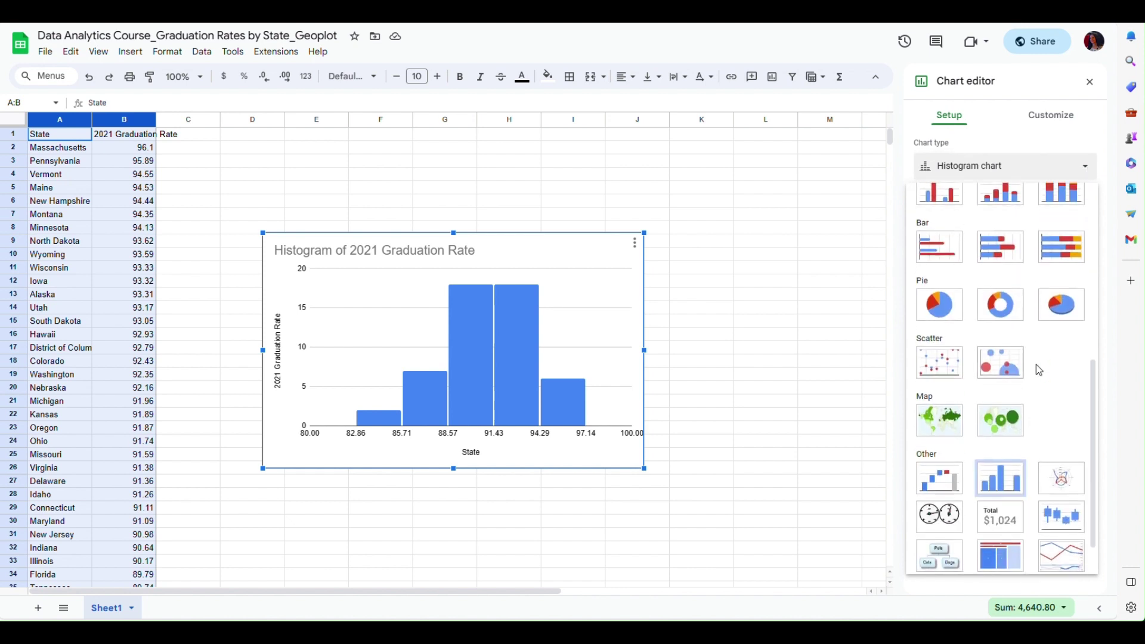
{"action": "scroll", "coordinate": [1039, 371], "scroll_direction": "down", "scroll_amount": 1}
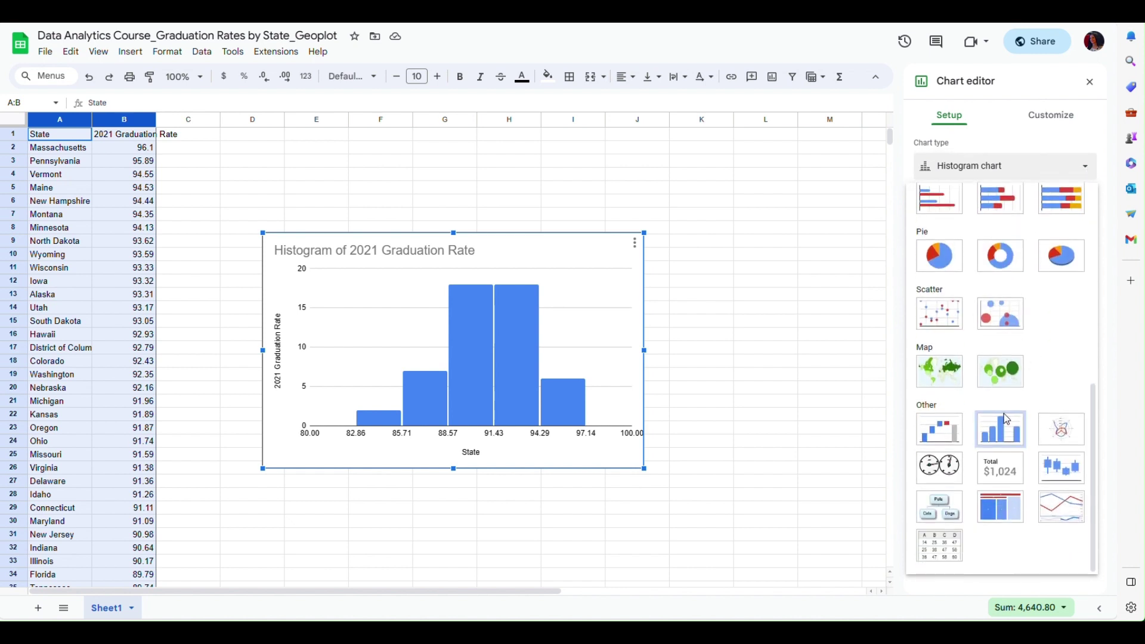
{"action": "left_click", "coordinate": [937, 379]}
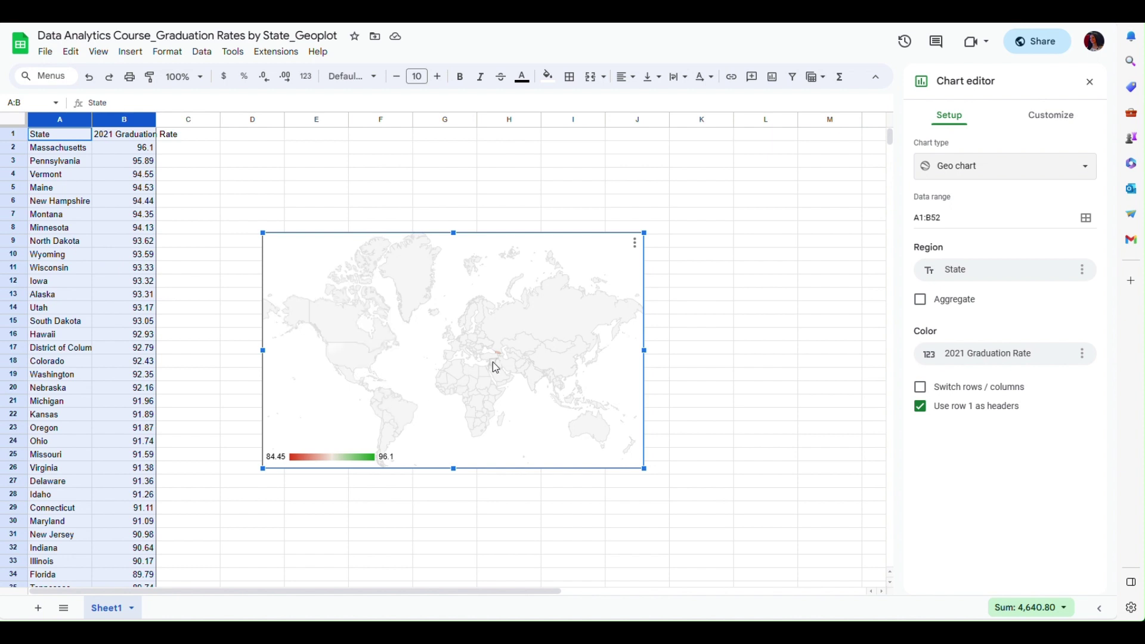
Set the geo chart's region to United States
{"action": "left_click", "coordinate": [1065, 121]}
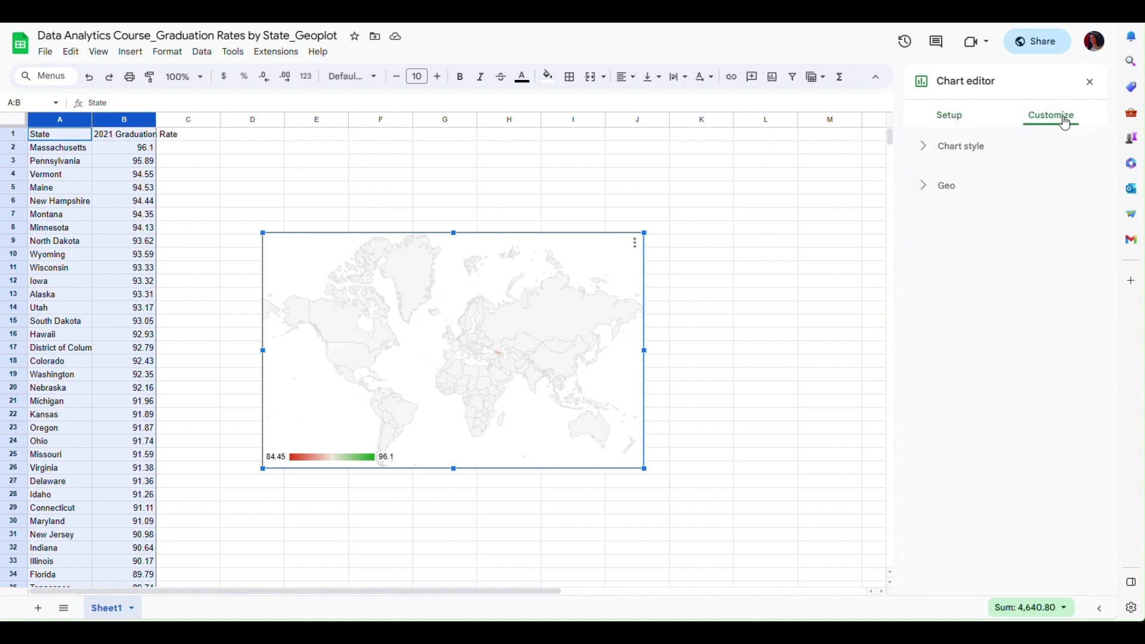
{"action": "left_click", "coordinate": [931, 188]}
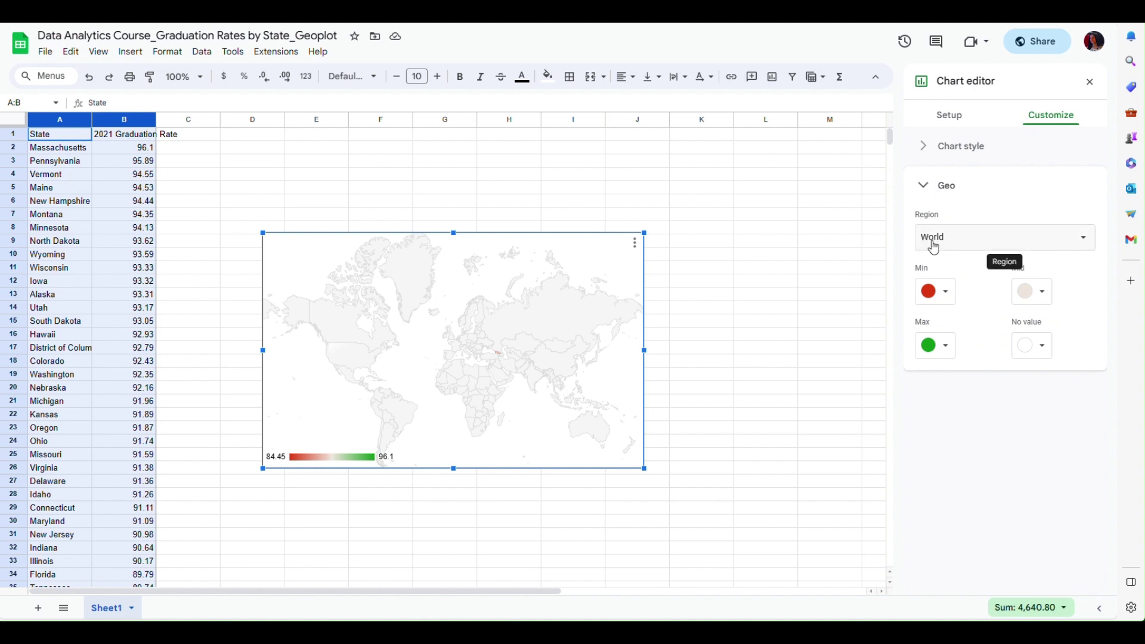
{"action": "left_click", "coordinate": [1089, 238]}
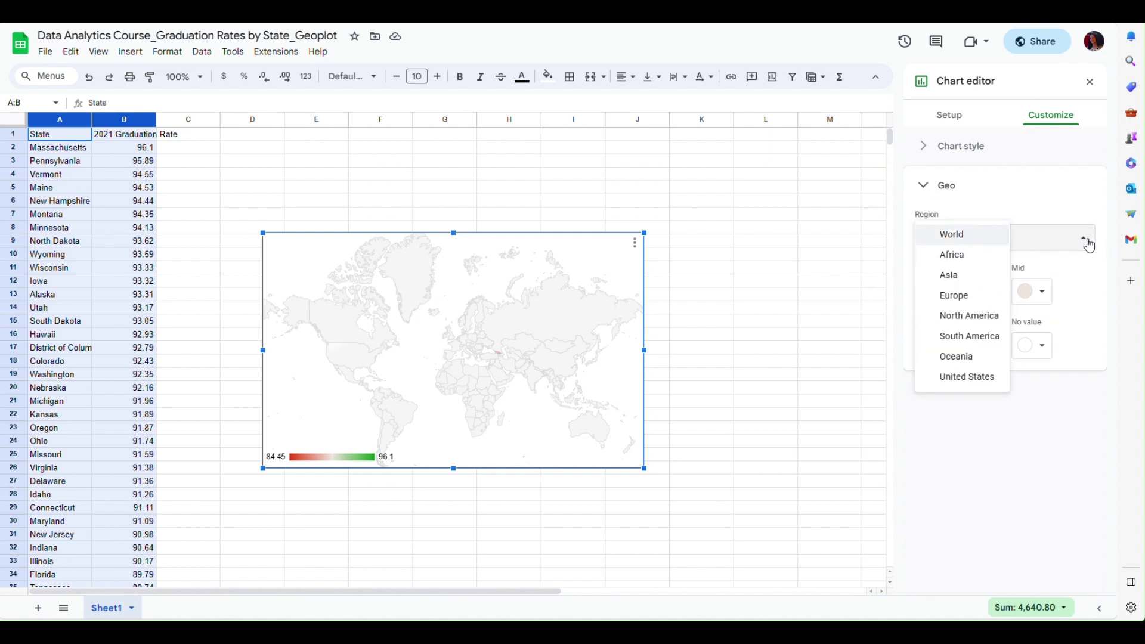
{"action": "left_click", "coordinate": [967, 378]}
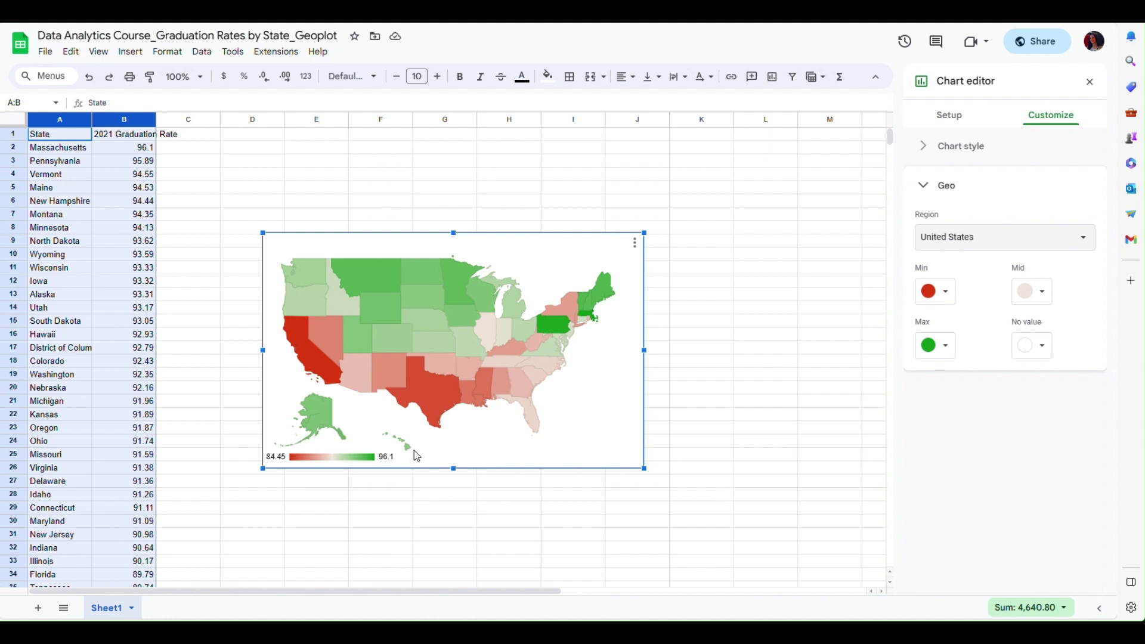
Compare the map's values for Massachusetts and California with the first and last rows of the state data
{"action": "mouse_move", "coordinate": [443, 420]}
{"action": "mouse_move", "coordinate": [587, 319]}
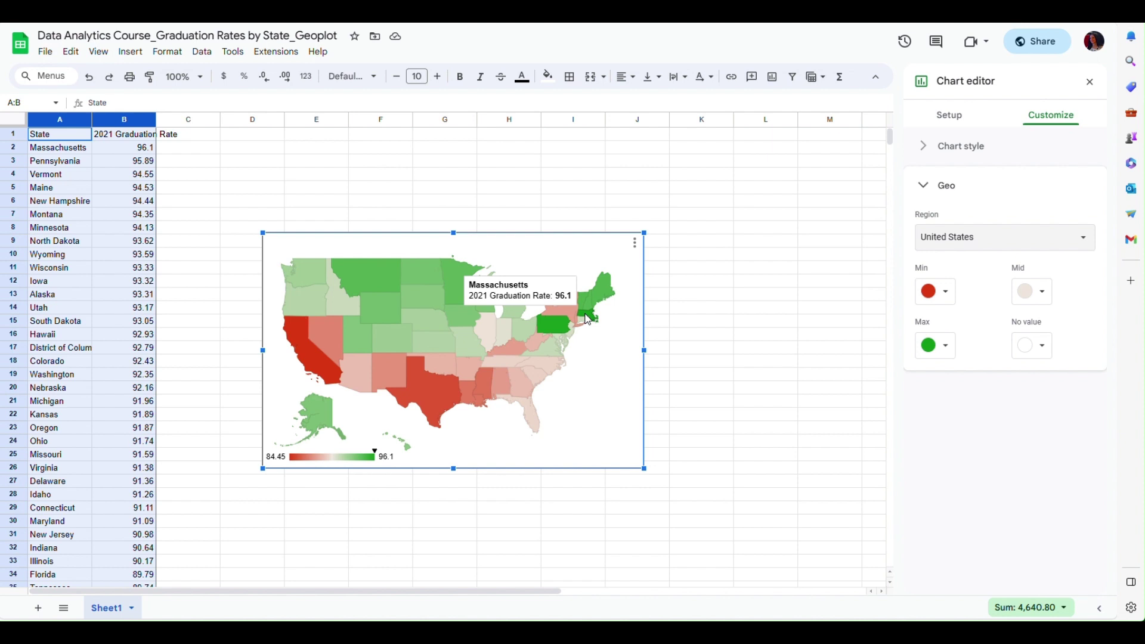
{"action": "scroll", "coordinate": [202, 423], "scroll_direction": "down", "scroll_amount": 5}
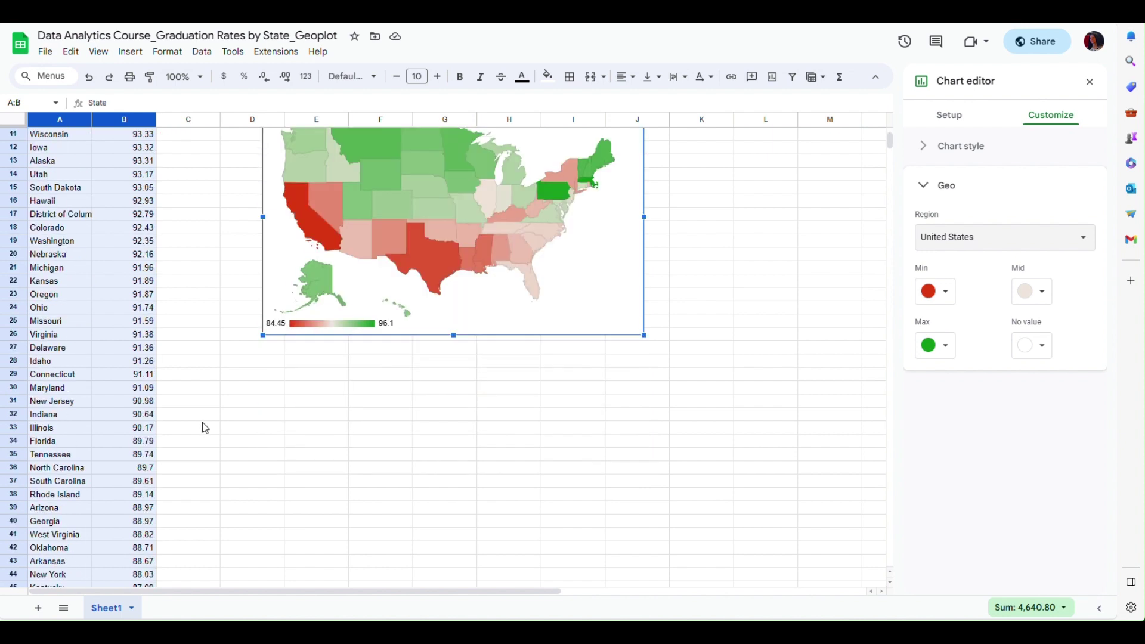
{"action": "scroll", "coordinate": [202, 429], "scroll_direction": "down", "scroll_amount": 1}
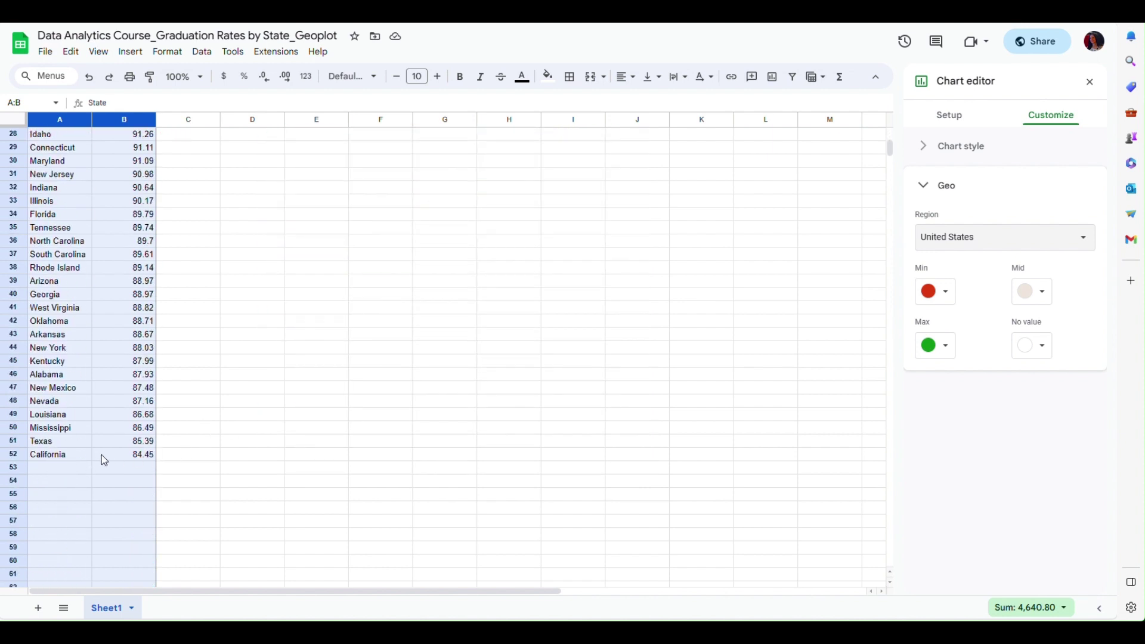
{"action": "scroll", "coordinate": [273, 474], "scroll_direction": "up", "scroll_amount": 5}
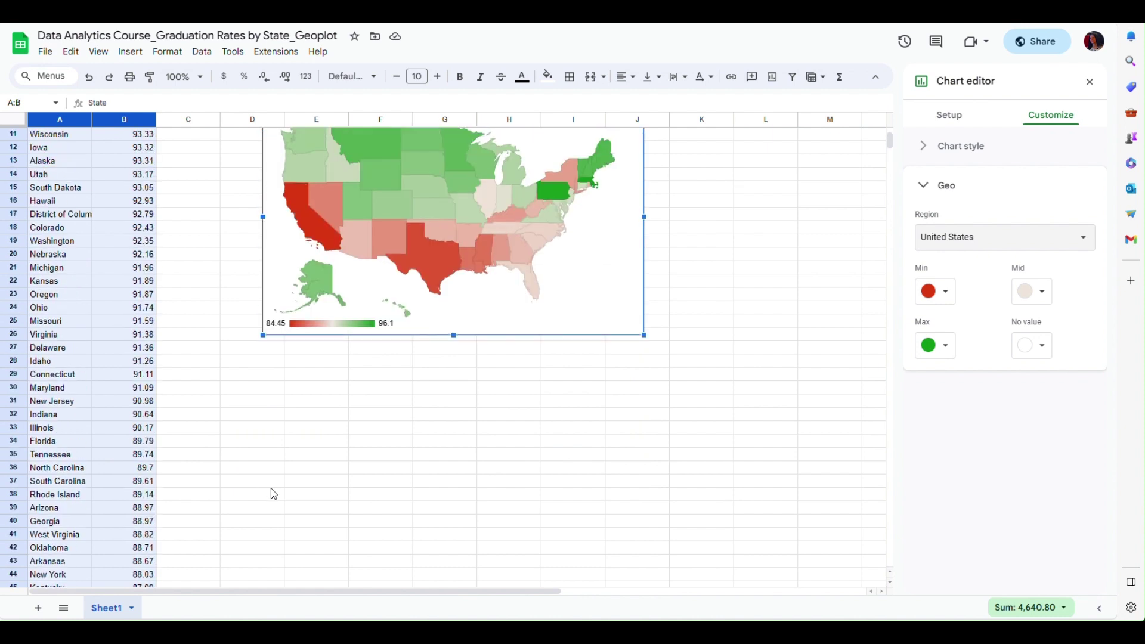
{"action": "mouse_move", "coordinate": [330, 275]}
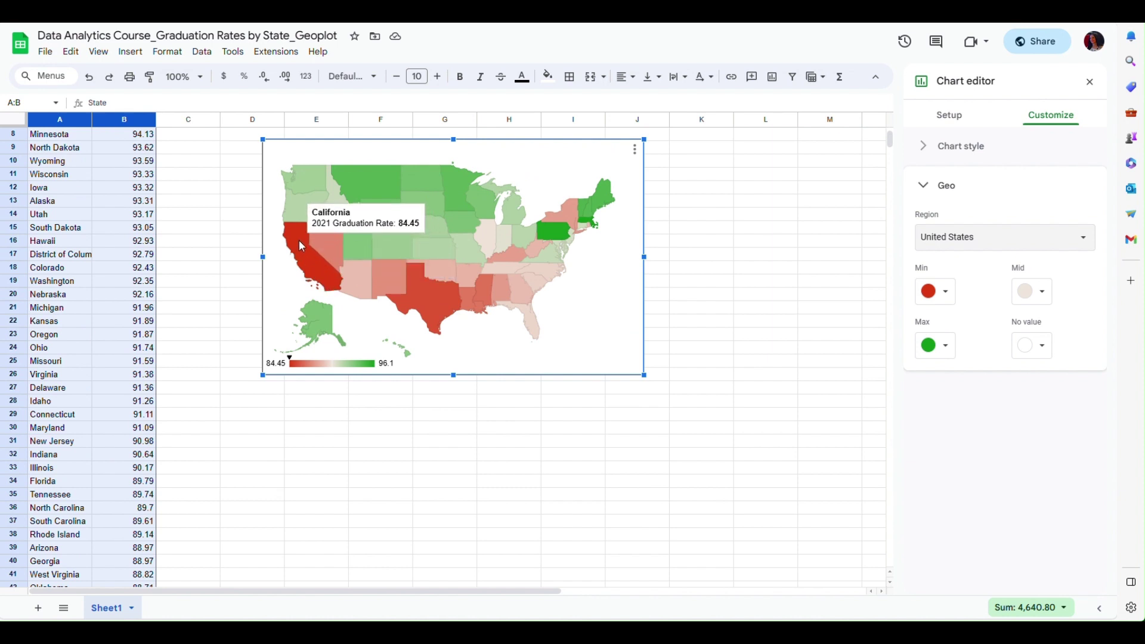
{"action": "scroll", "coordinate": [528, 442], "scroll_direction": "up", "scroll_amount": 1}
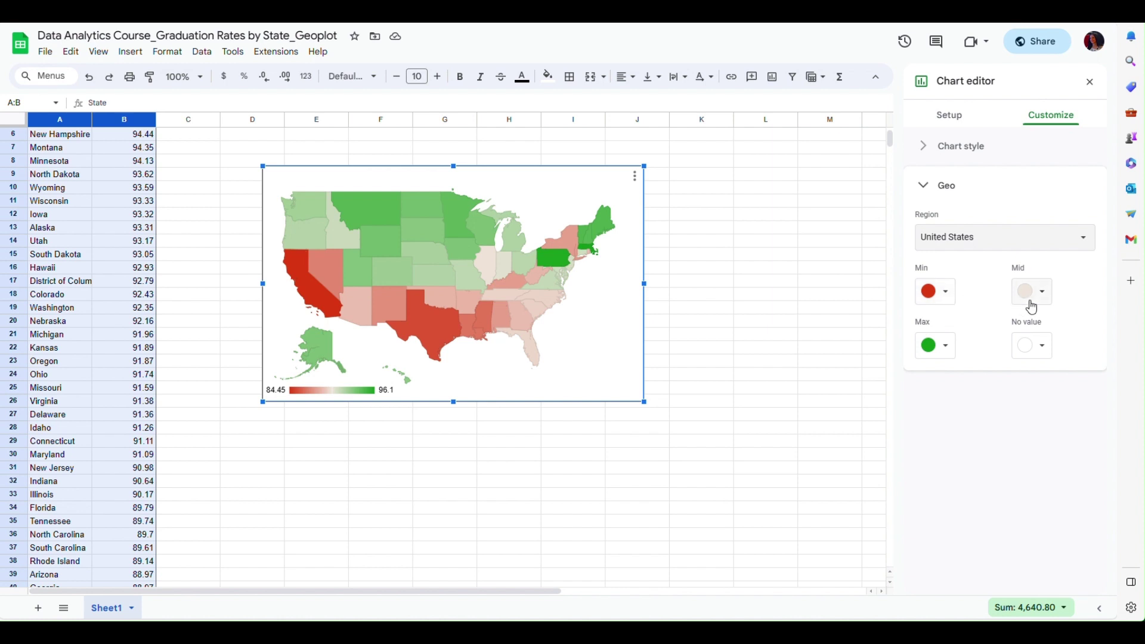
Check the colour choices available for the map's minimum value, leaving the colour as it is
{"action": "left_click", "coordinate": [947, 297]}
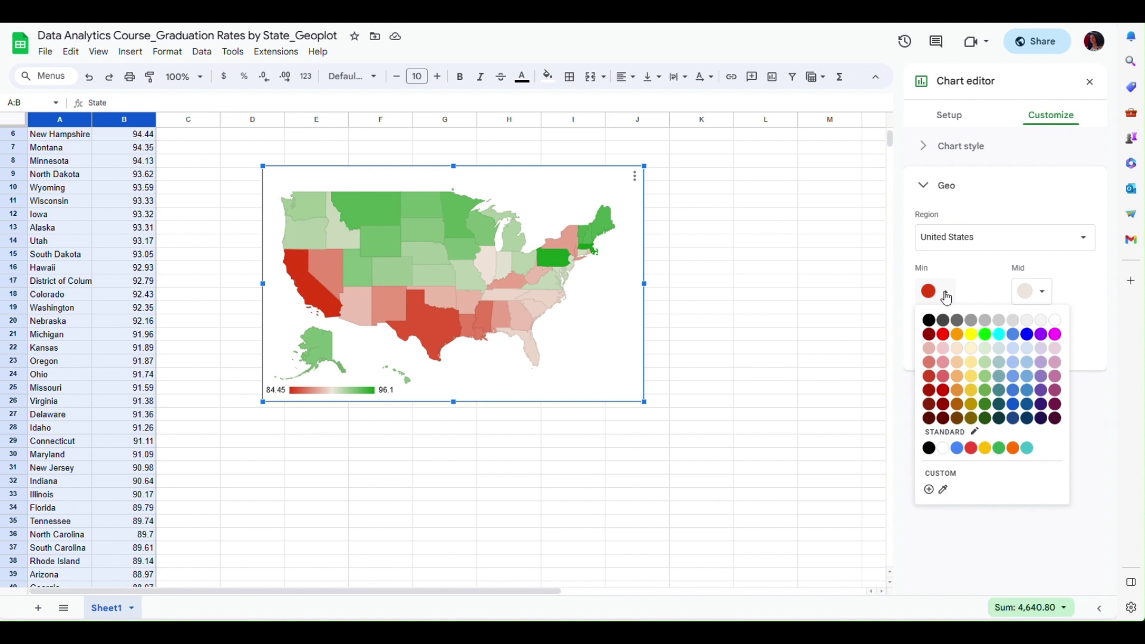
{"action": "left_click", "coordinate": [987, 283]}
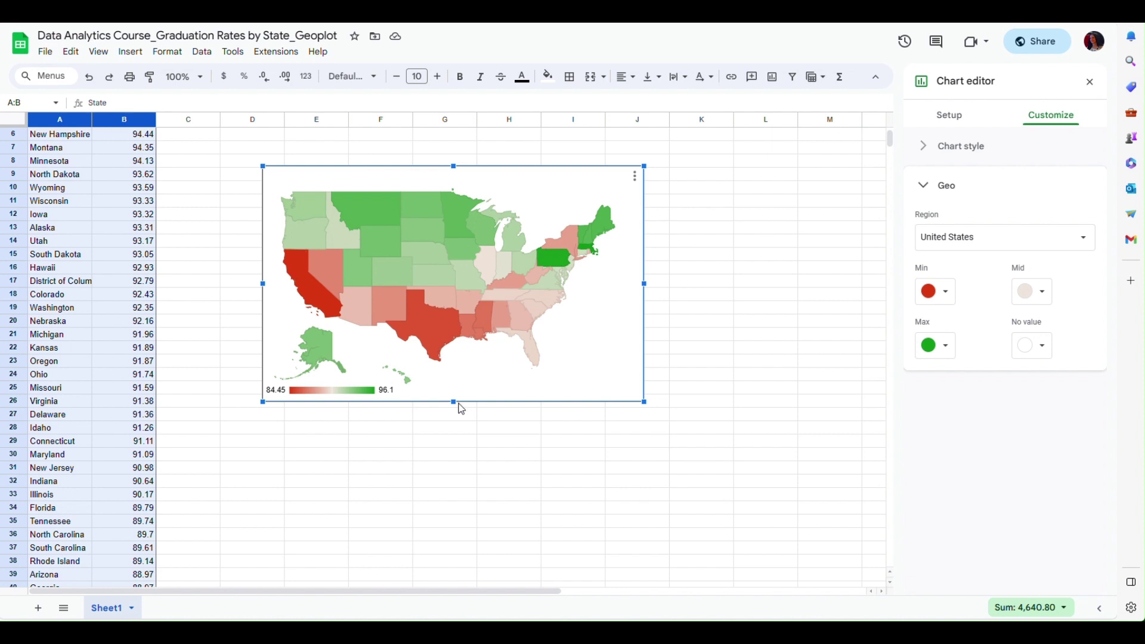
Review the link and embed options for publishing the chart to the web, and close them without publishing
{"action": "left_click", "coordinate": [636, 177]}
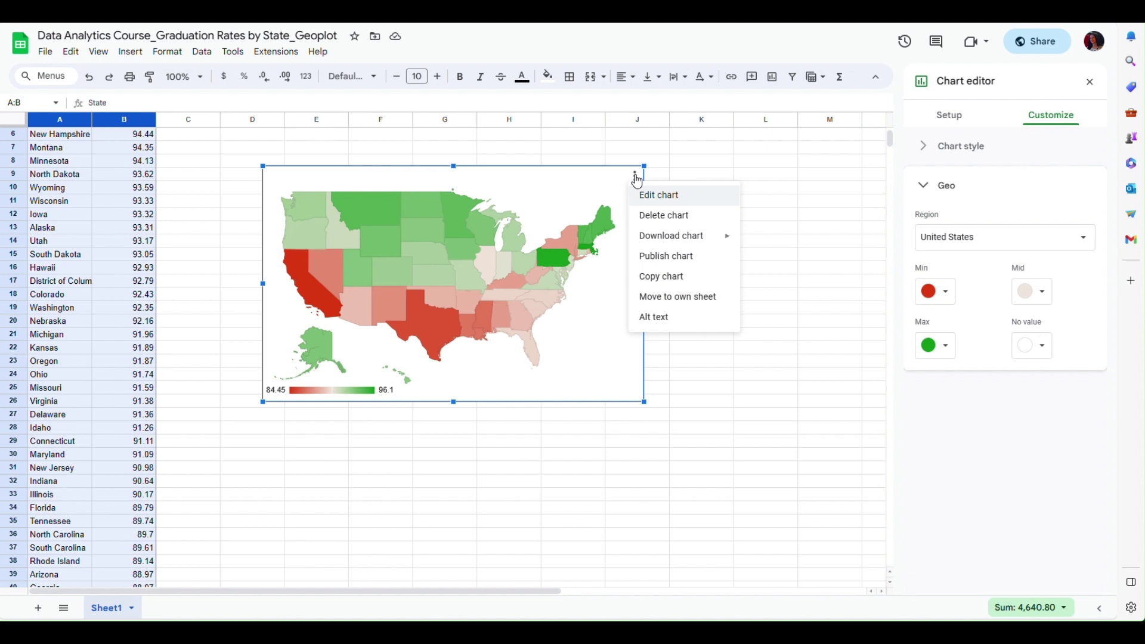
{"action": "left_click", "coordinate": [656, 261]}
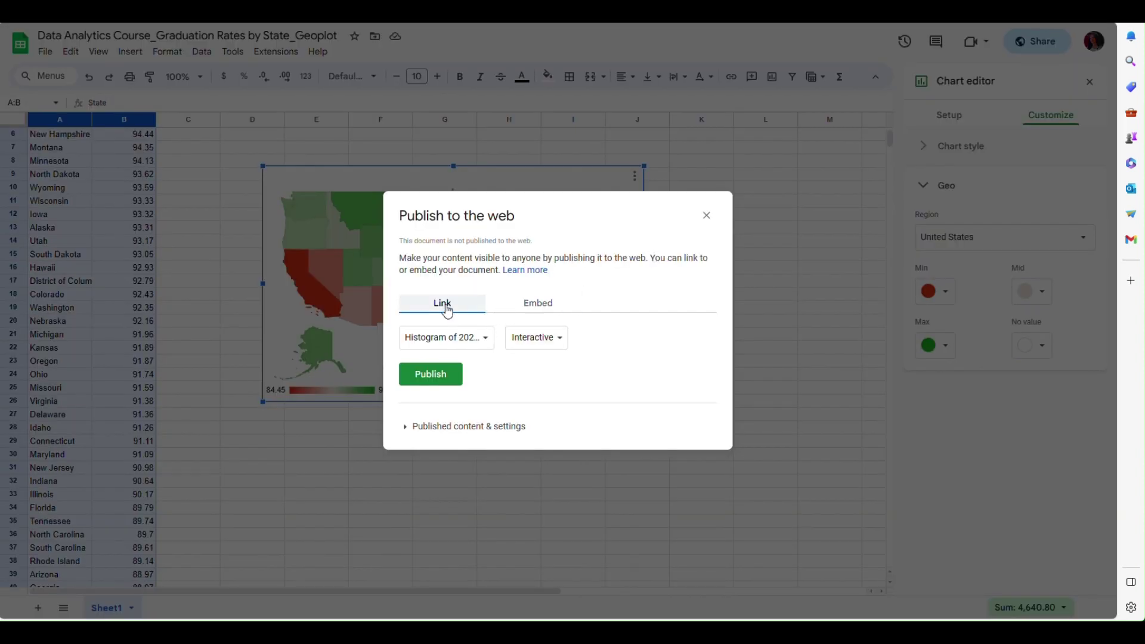
{"action": "left_click", "coordinate": [550, 306]}
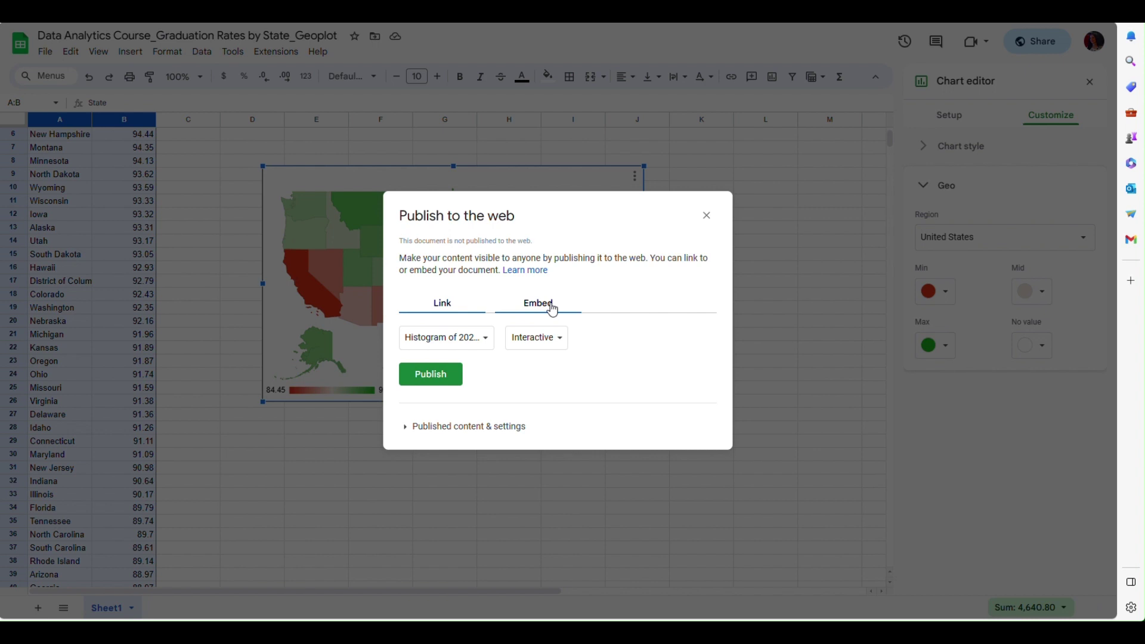
{"action": "left_click", "coordinate": [707, 216]}
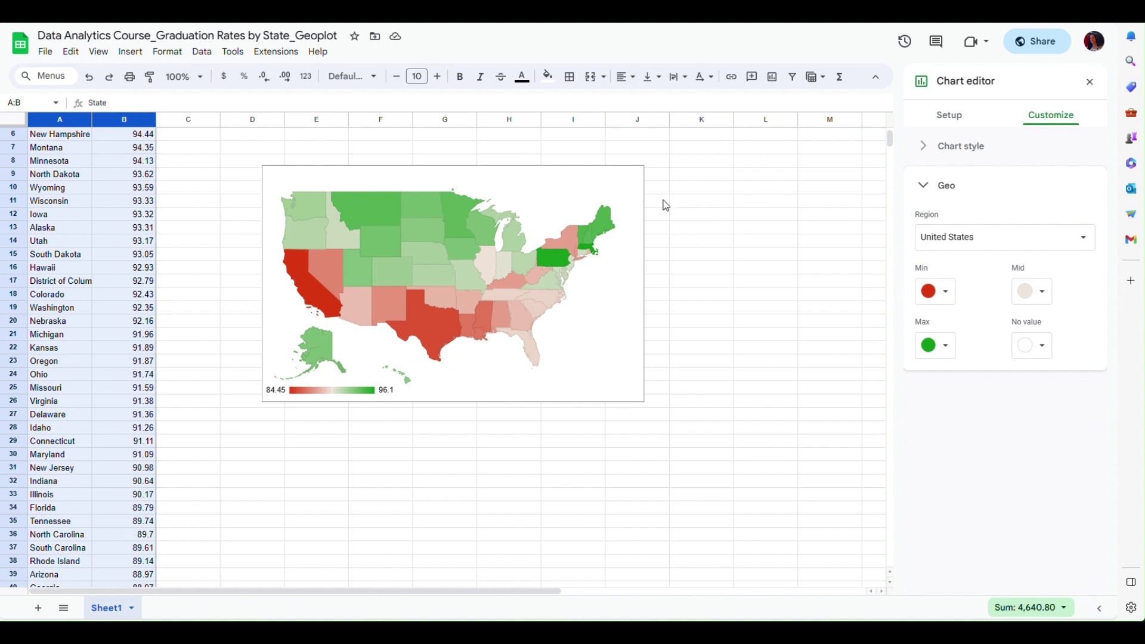
Move the United States map chart to its own sheet
{"action": "left_click", "coordinate": [623, 193]}
{"action": "left_click", "coordinate": [635, 178]}
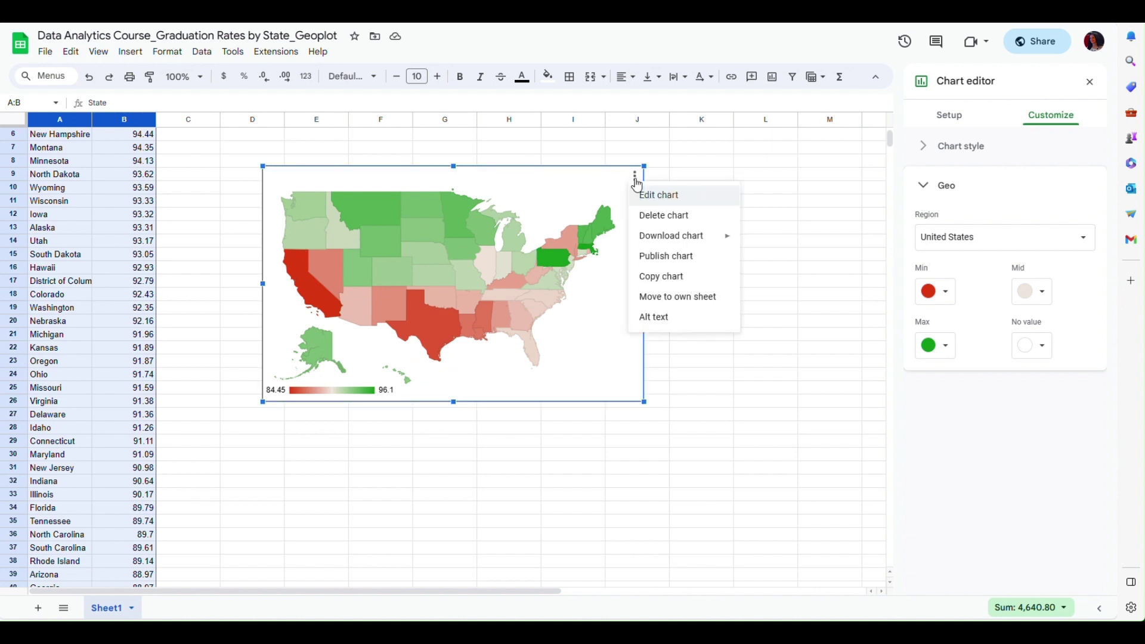
{"action": "left_click", "coordinate": [666, 302]}
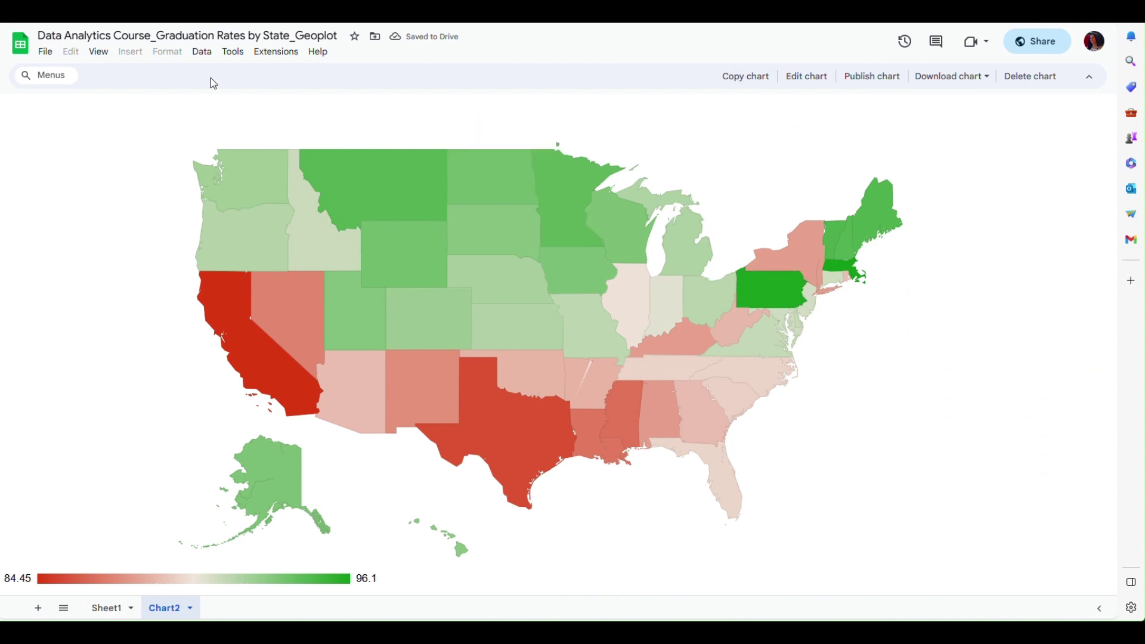
Inspect the graduation rates of individual states on the full-size map, including Alaska, Arizona and Utah
{"action": "mouse_move", "coordinate": [292, 467]}
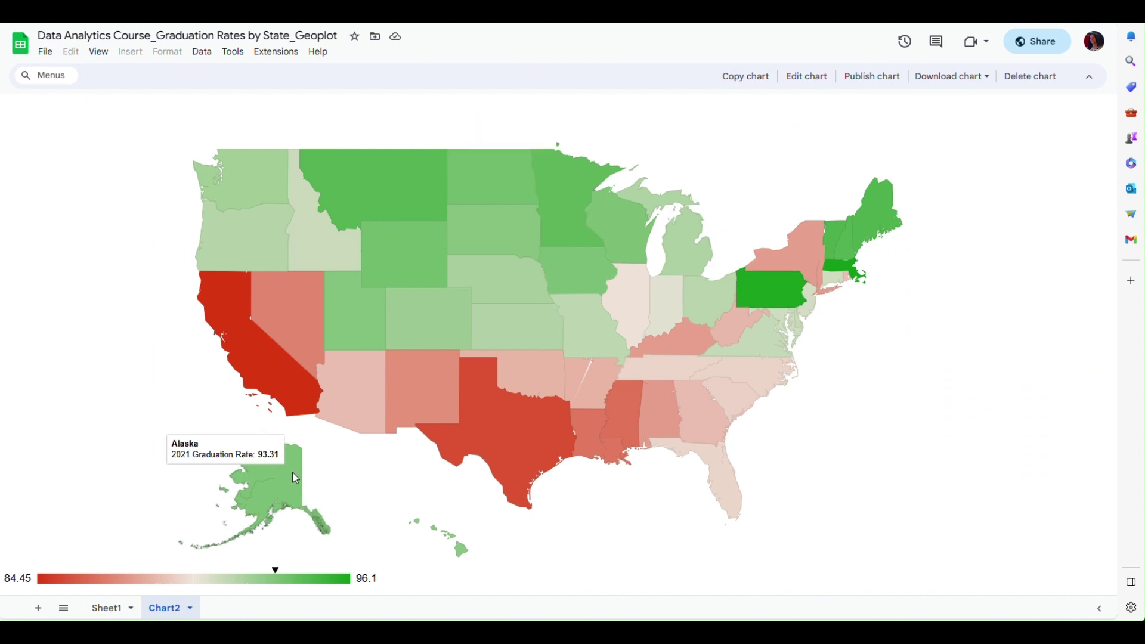
{"action": "mouse_move", "coordinate": [350, 409]}
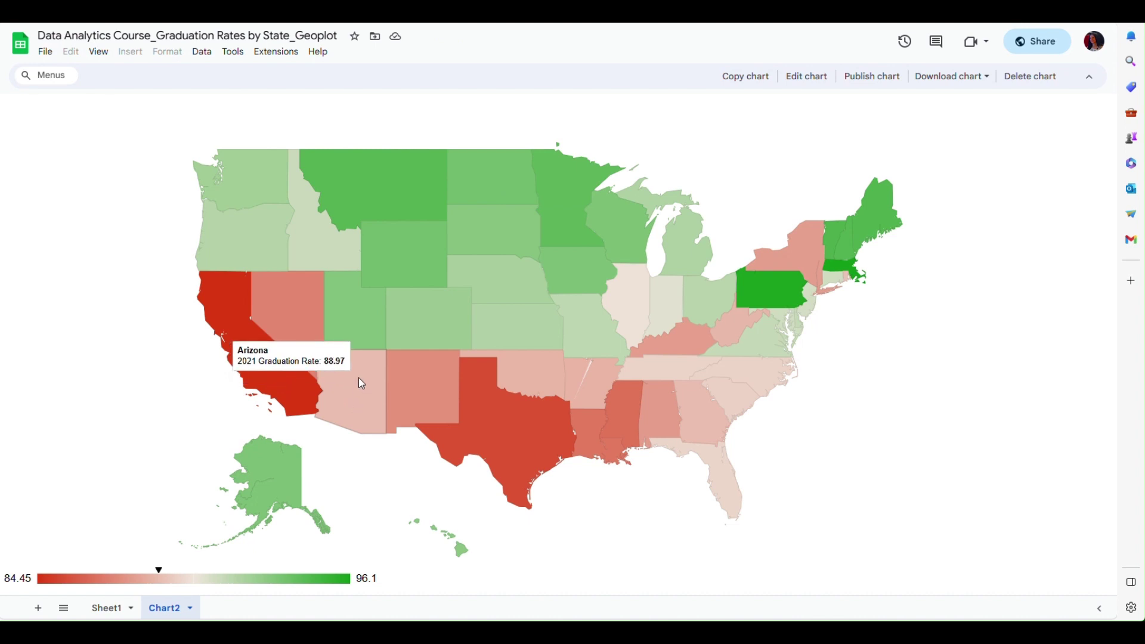
{"action": "mouse_move", "coordinate": [356, 334]}
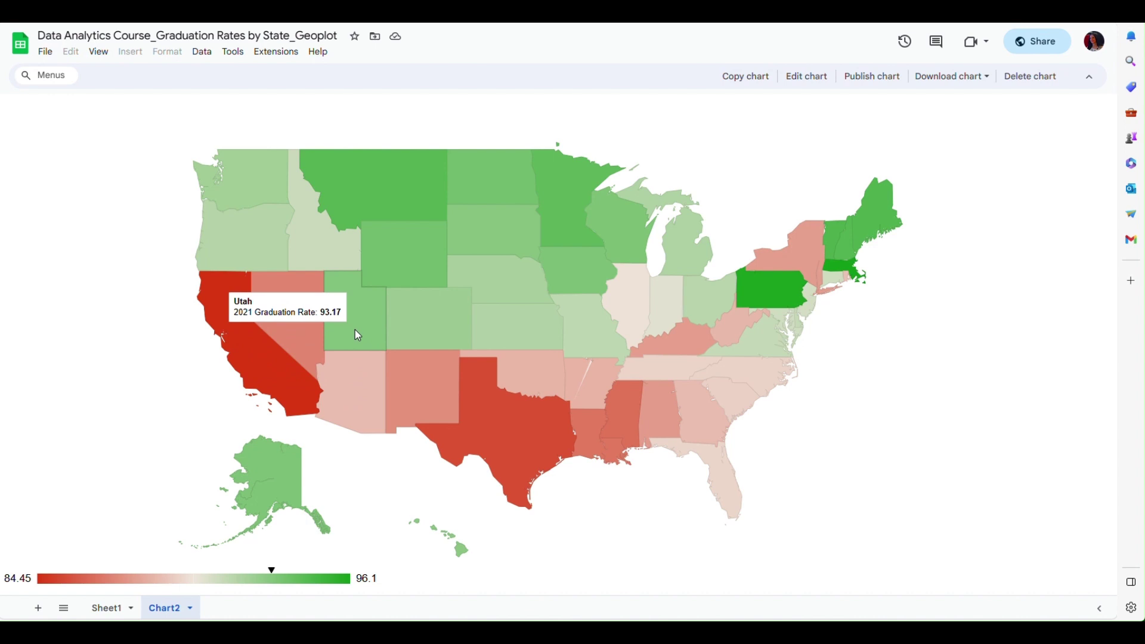
{"action": "mouse_move", "coordinate": [395, 326]}
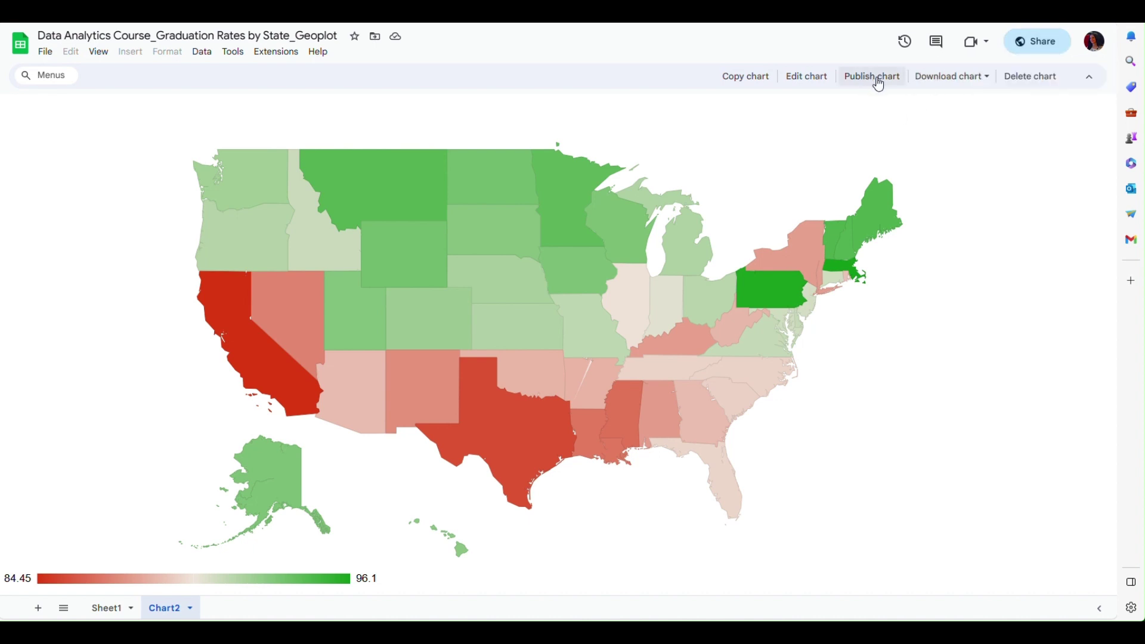
Check the file formats offered for downloading the chart without downloading it, and inspect Oklahoma's rate on the map
{"action": "left_click", "coordinate": [990, 83]}
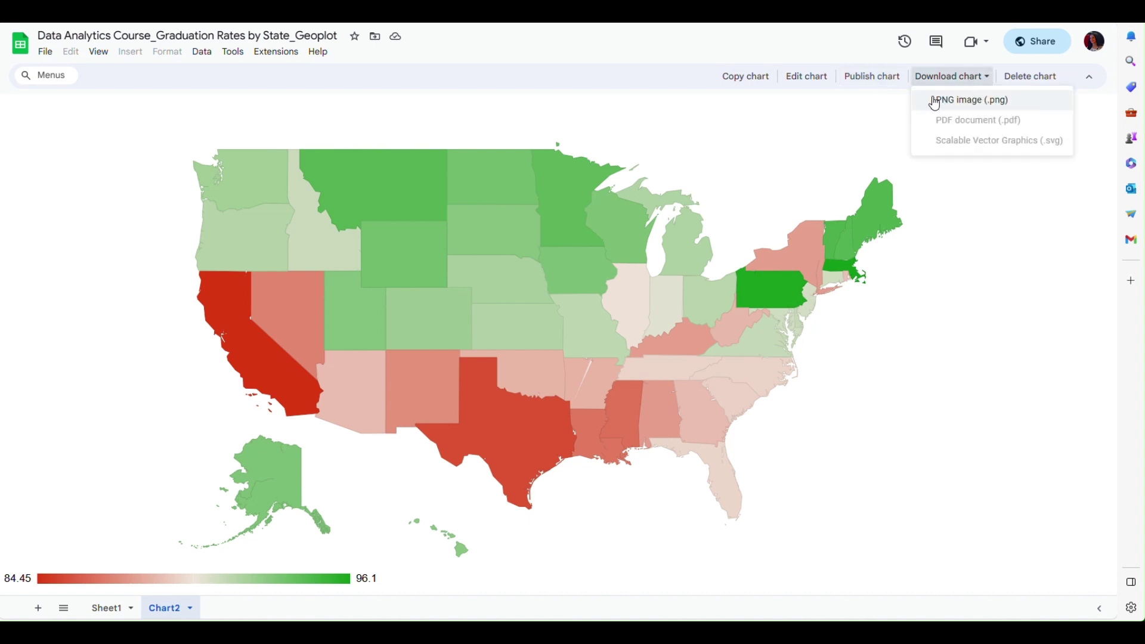
{"action": "left_click", "coordinate": [792, 146]}
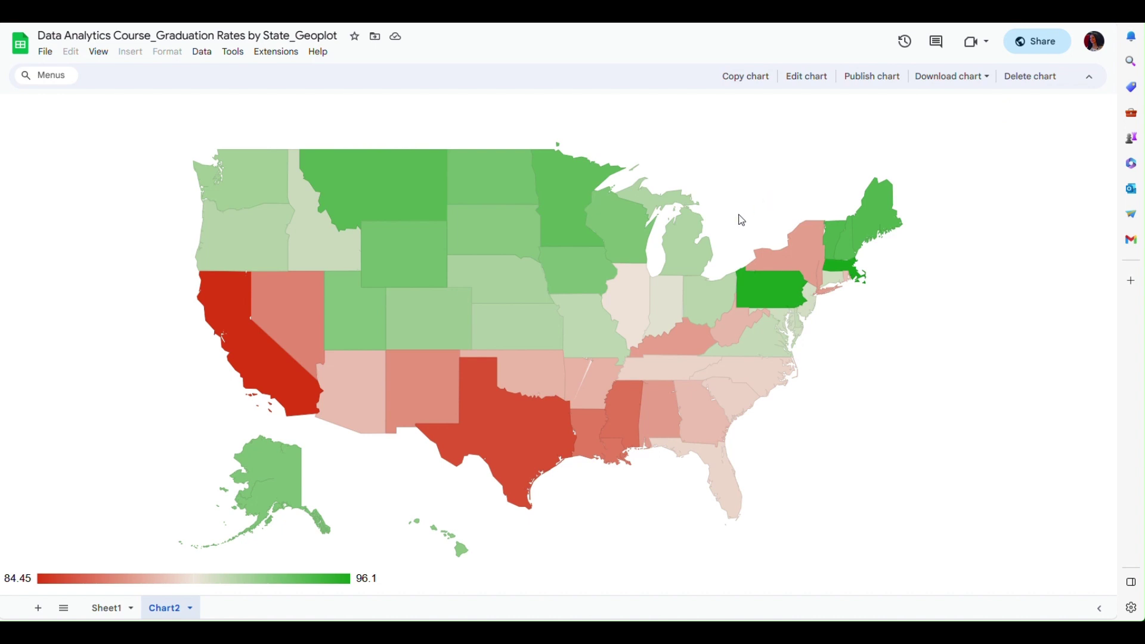
{"action": "mouse_move", "coordinate": [518, 357]}
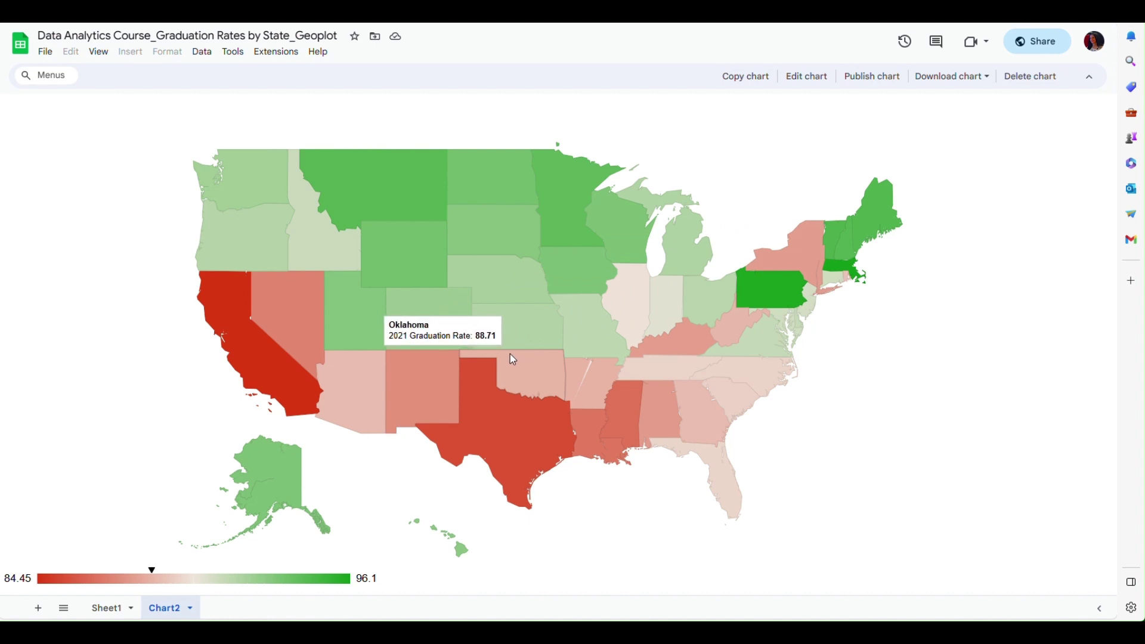